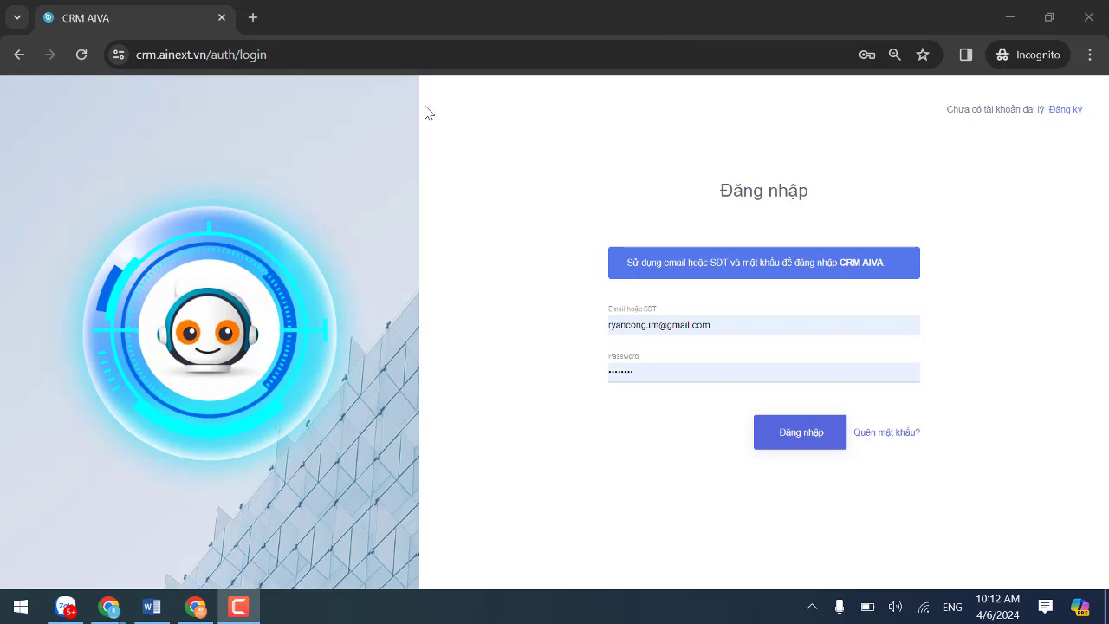
Sign in to CRM AIVA with the saved agent login and open the Dashboard.
left_click(247, 55)
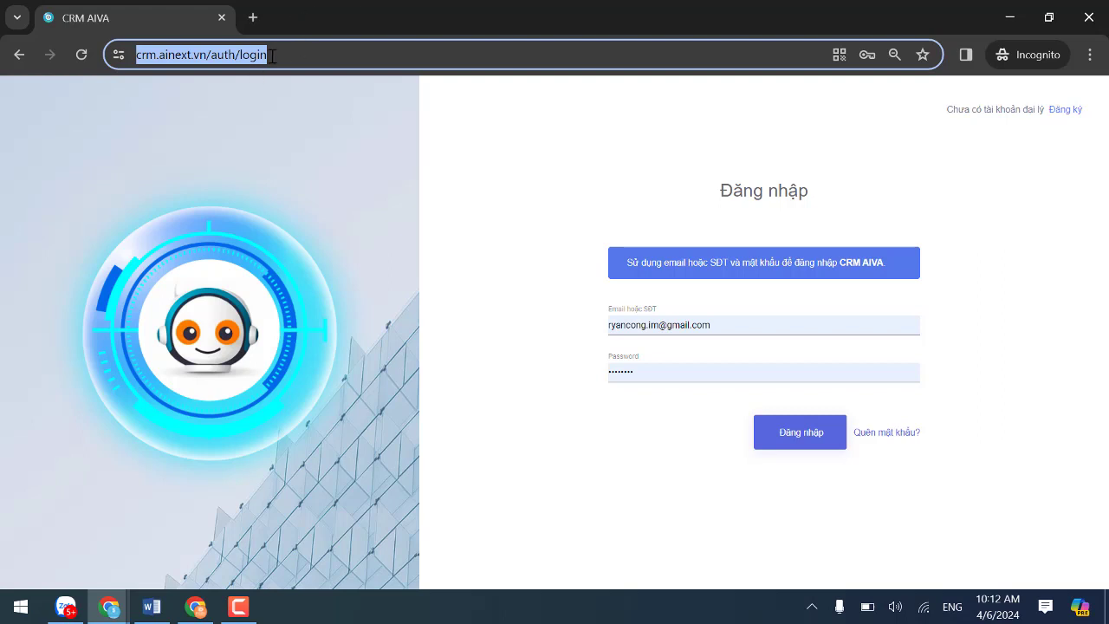
left_click_drag(274, 54, 149, 57)
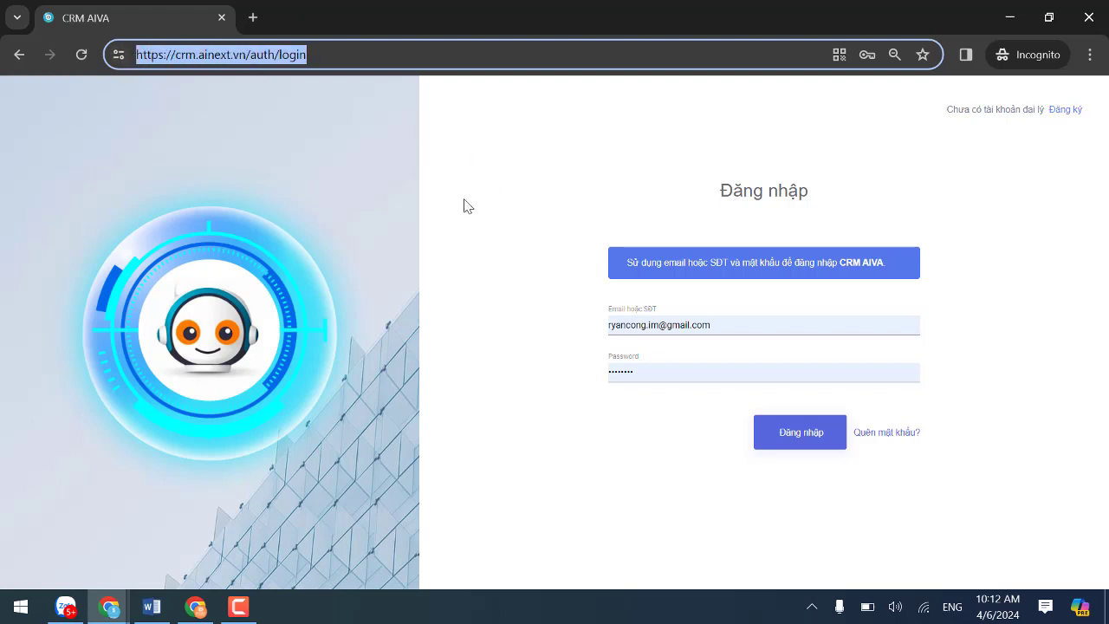
left_click(733, 321)
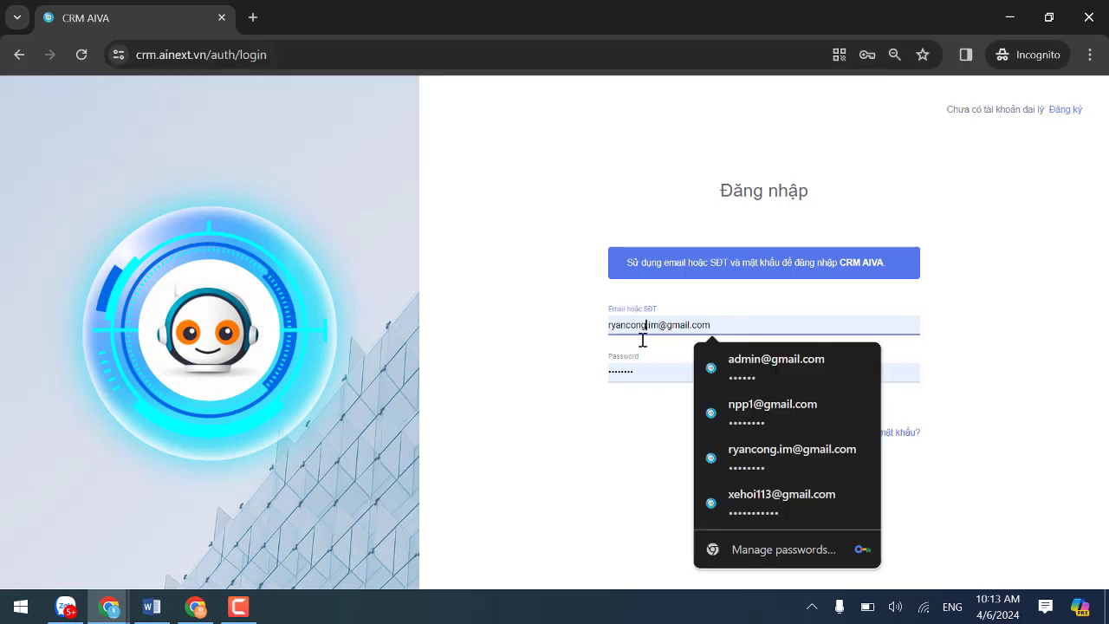
left_click(523, 345)
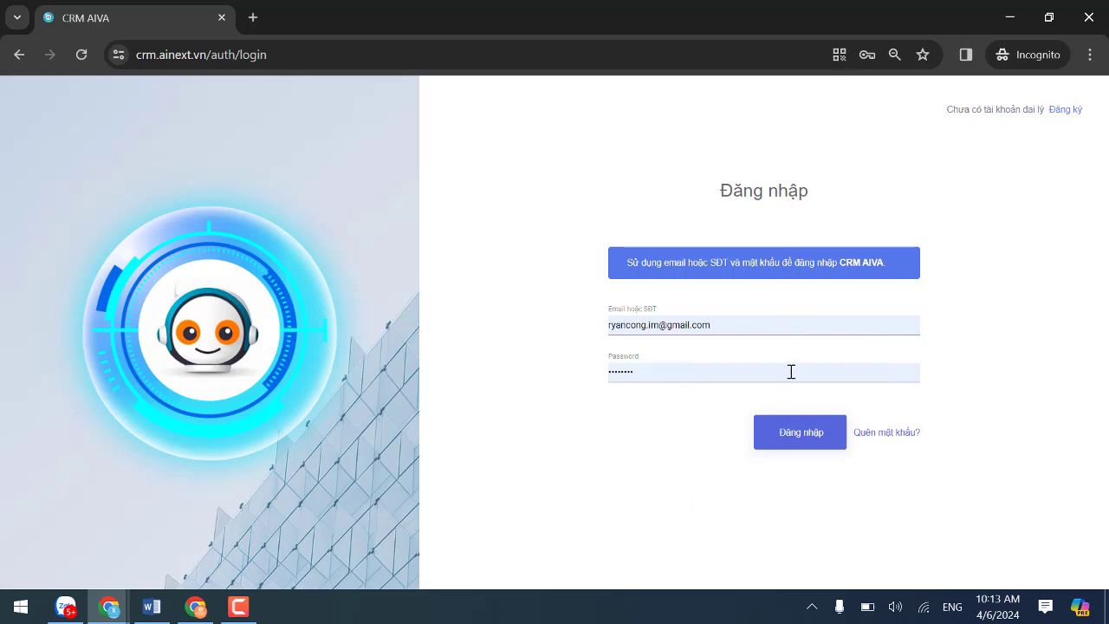
left_click(803, 436)
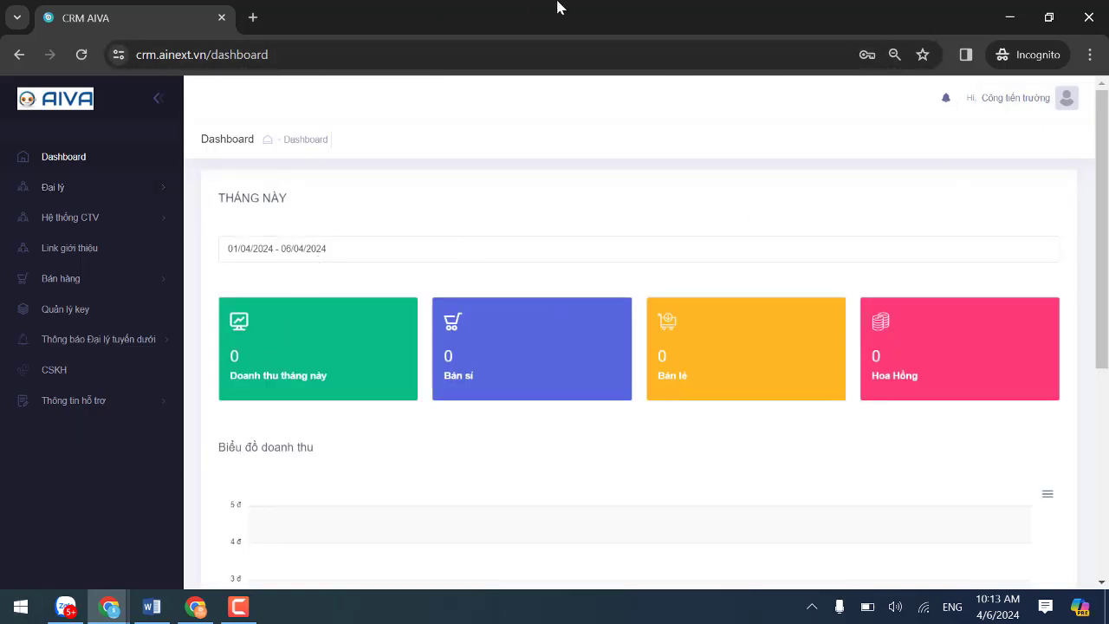
left_click(76, 257)
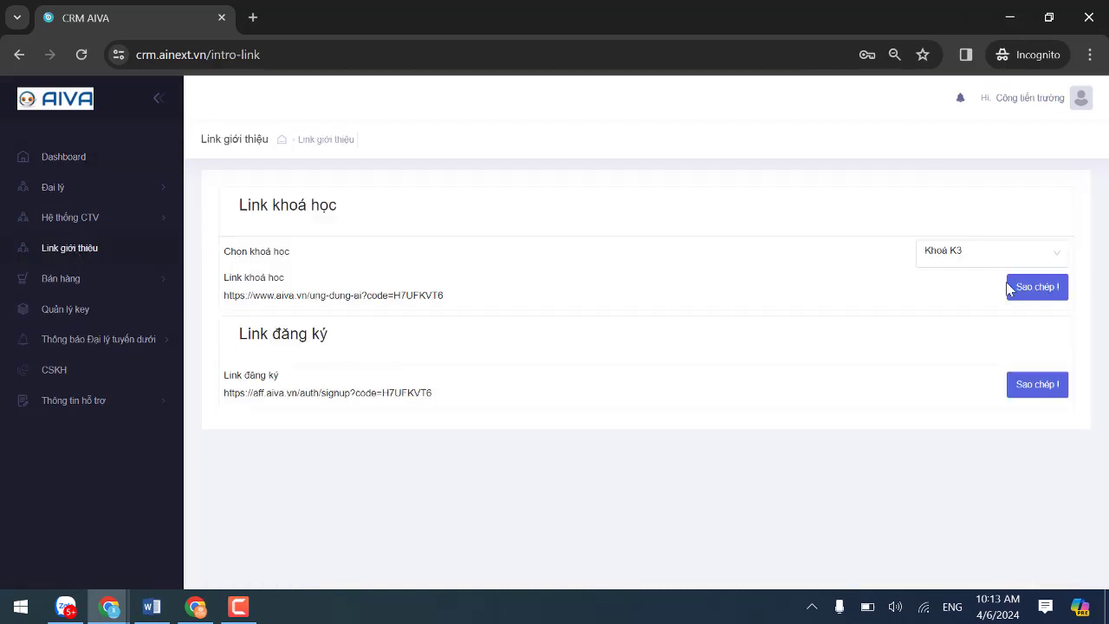
left_click_drag(476, 296, 217, 305)
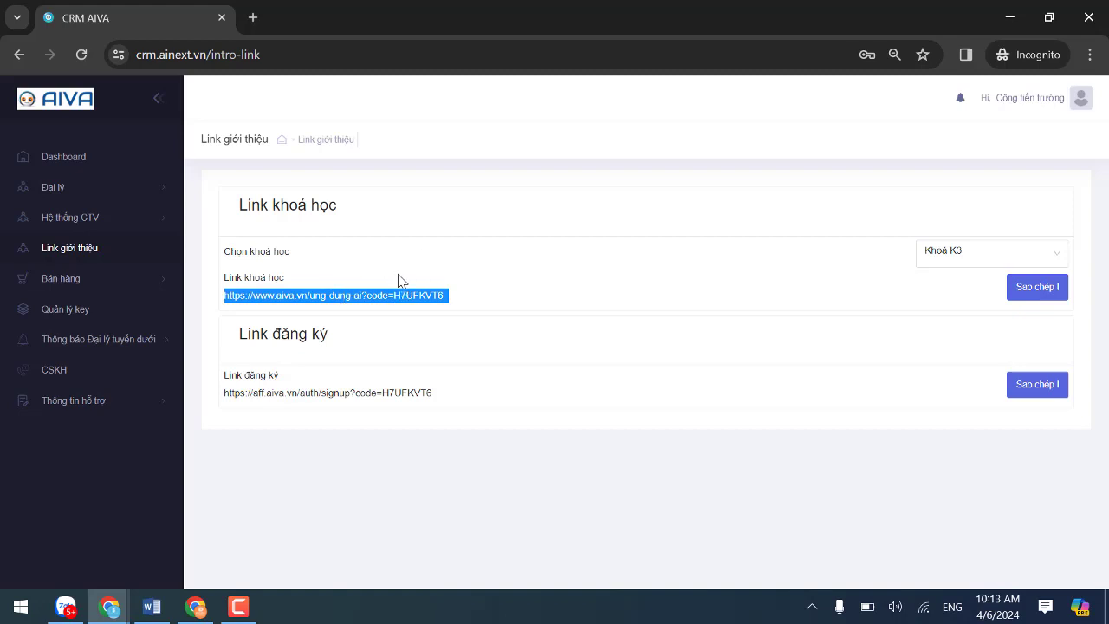
left_click(455, 302)
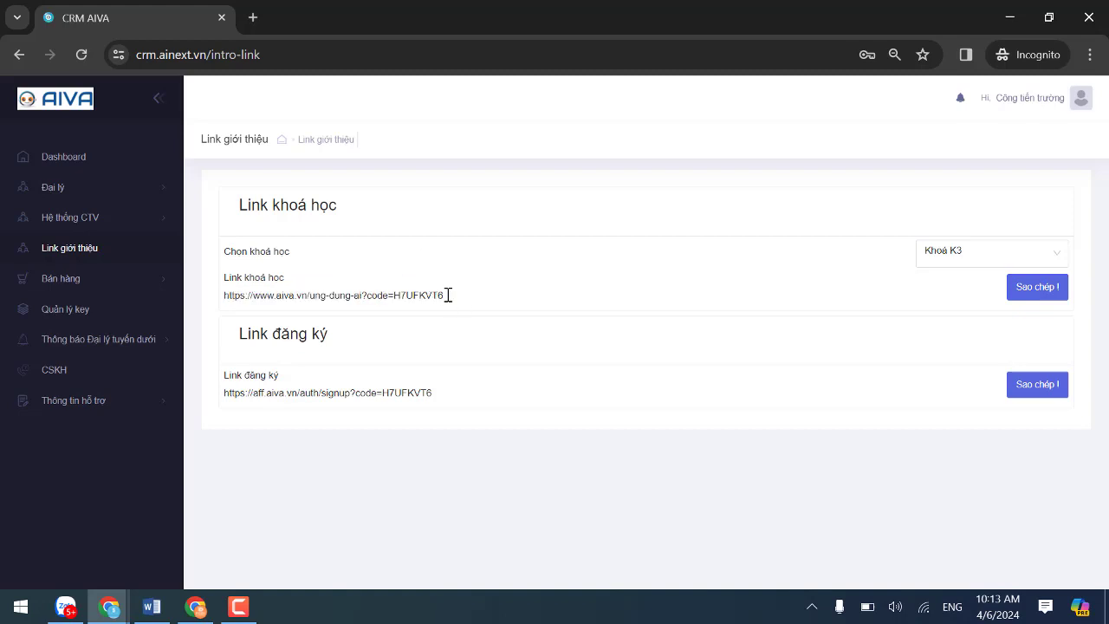
left_click_drag(448, 295, 395, 296)
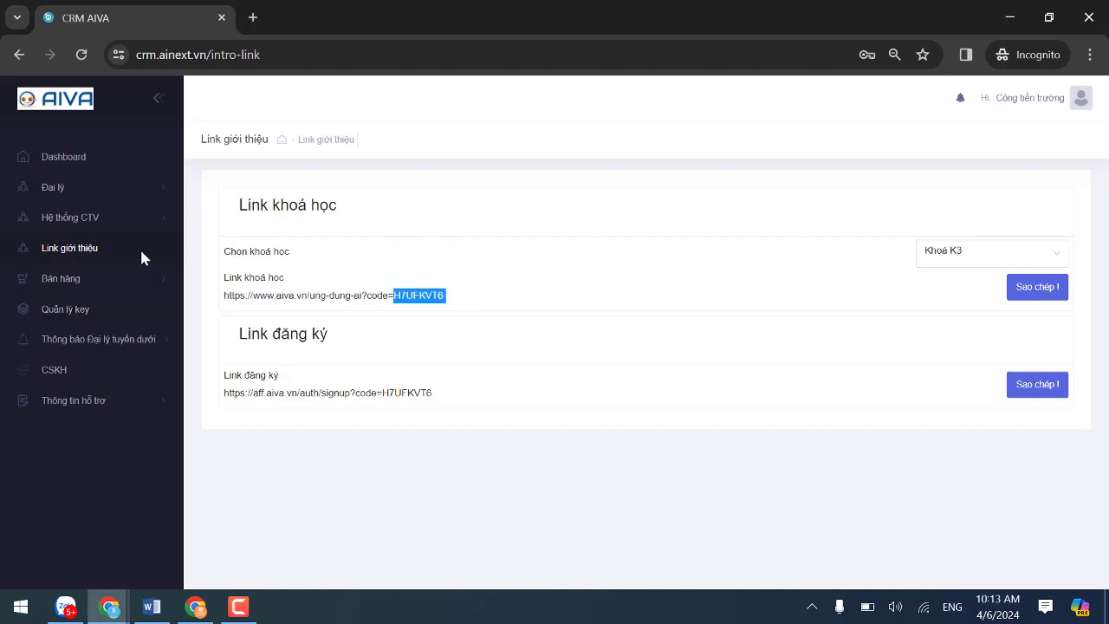
left_click(611, 465)
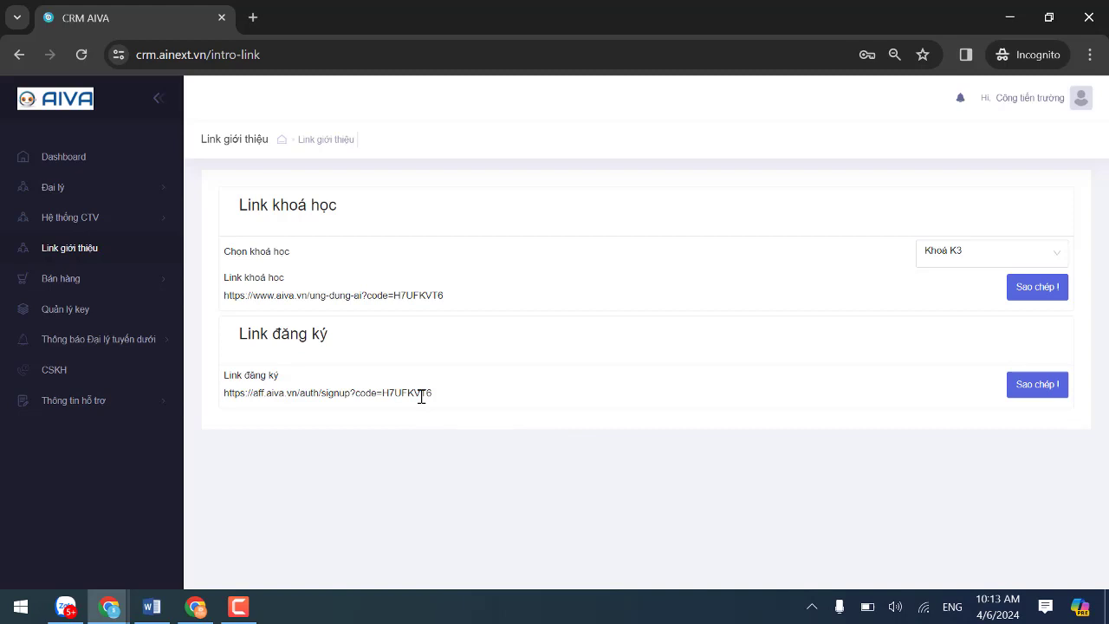
Copy the Link đăng ký signup URL and open a private browsing window.
left_click(1039, 391)
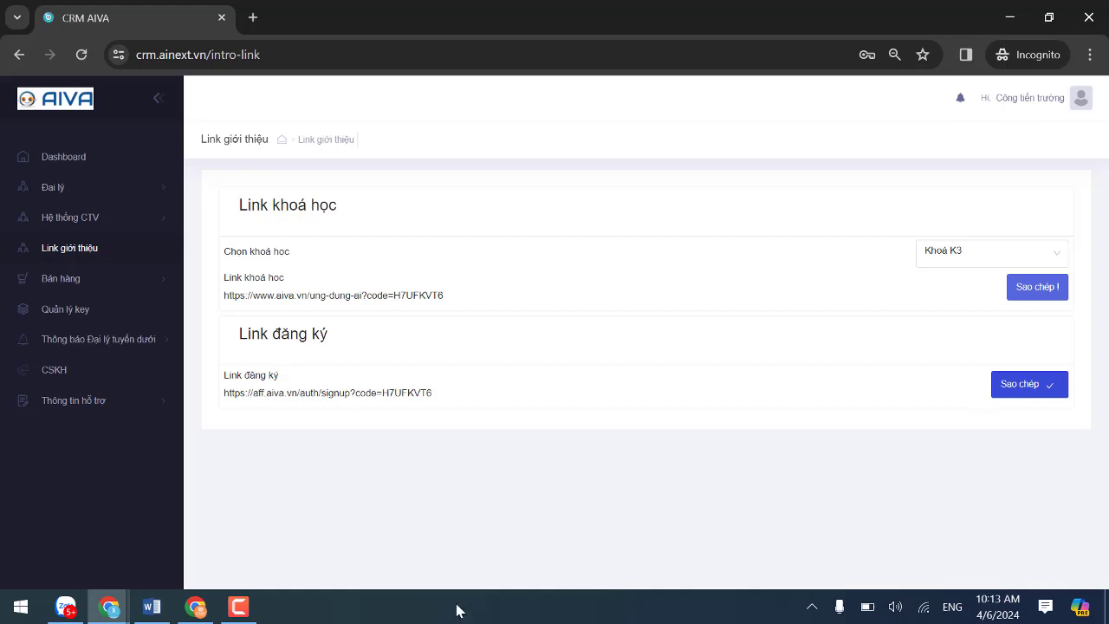
mouse_move(244, 395)
left_mouse_down()
mouse_move(317, 395)
mouse_move(247, 397)
left_mouse_up()
double_click(259, 392)
left_click(307, 391)
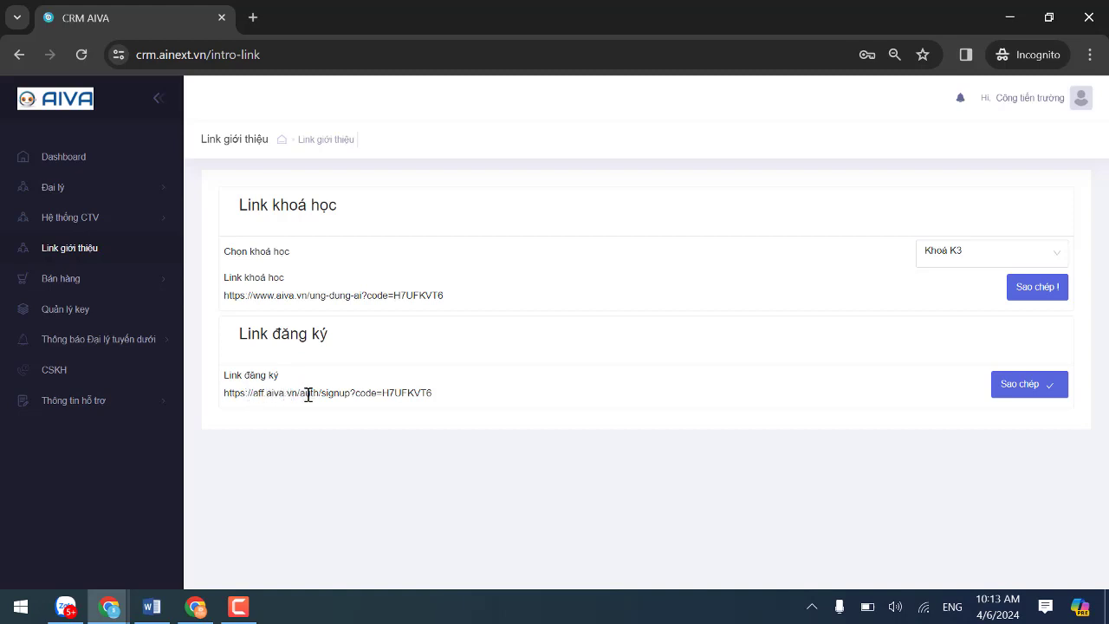
left_click_drag(459, 397, 225, 407)
key("ctrl+c")
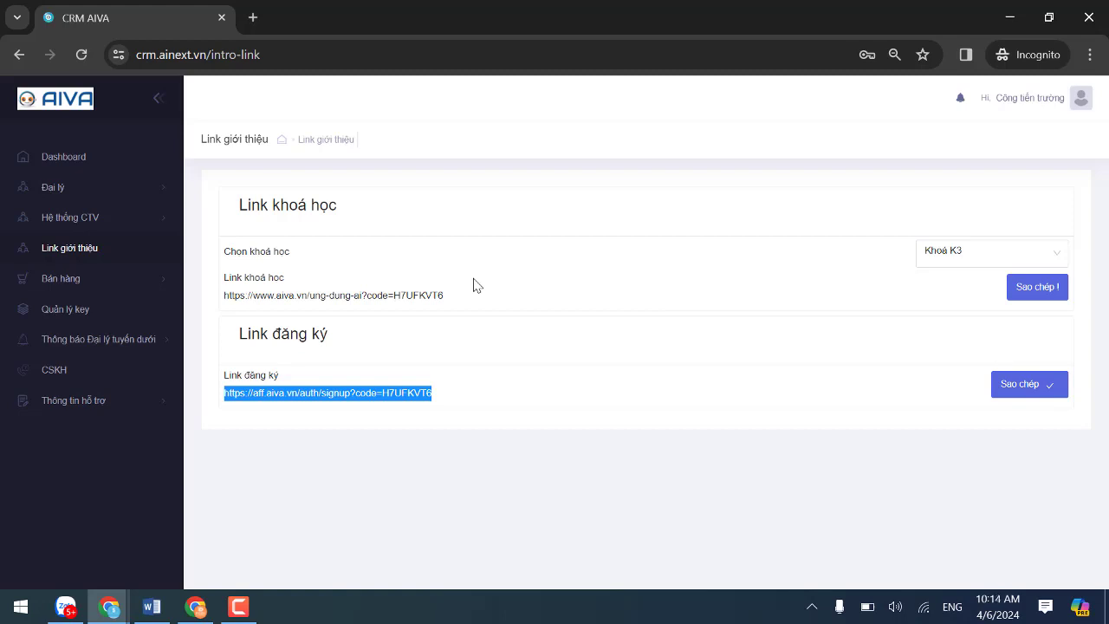
key("ctrl+shift+n")
Load the copied signup referral link in the private window.
key("ctrl+v")
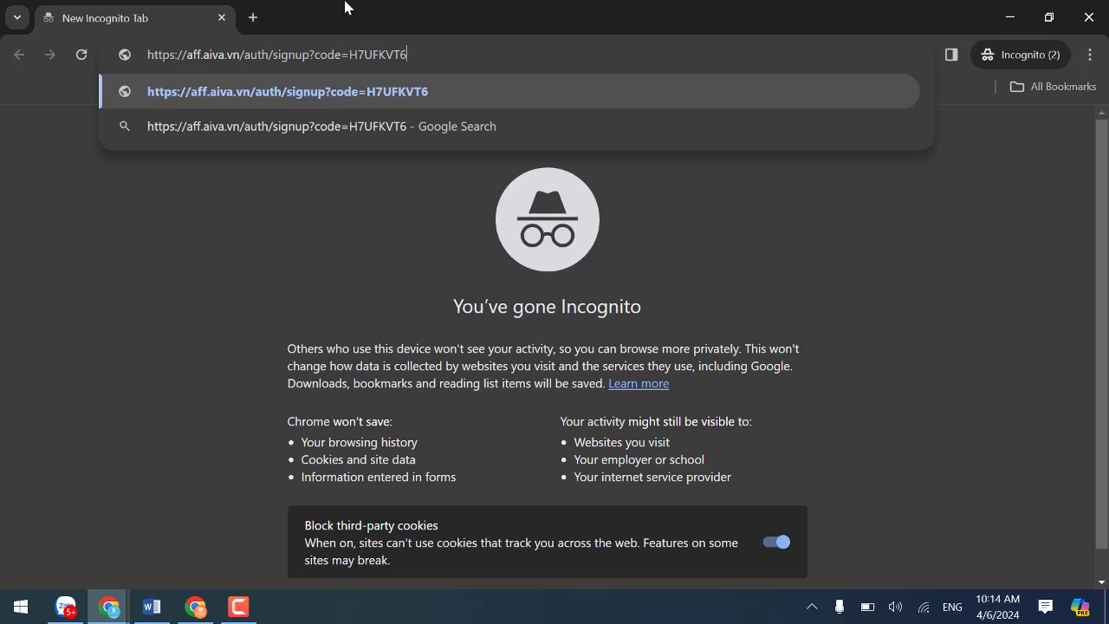
left_click(396, 91)
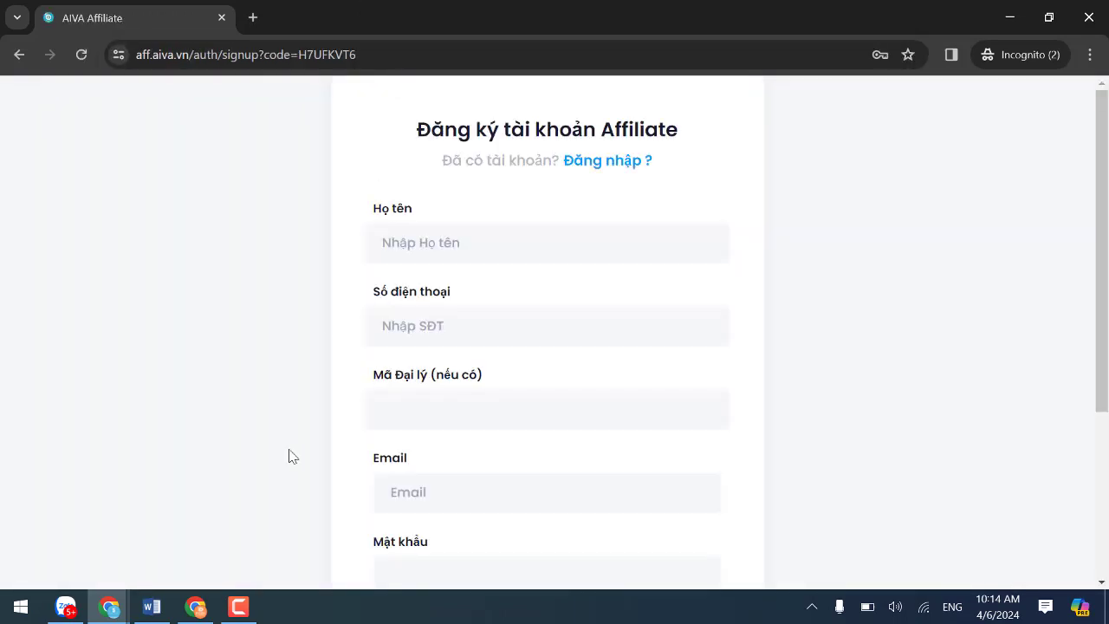
scroll(483, 290, "down", 1)
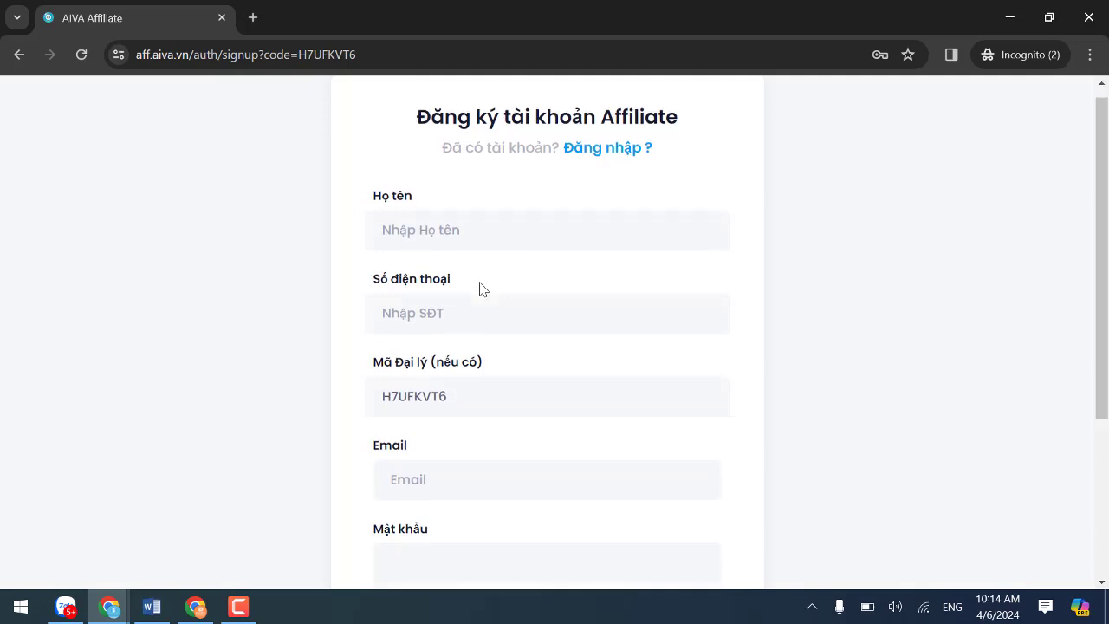
scroll(498, 326, "down", 1)
scroll(494, 243, "up", 1)
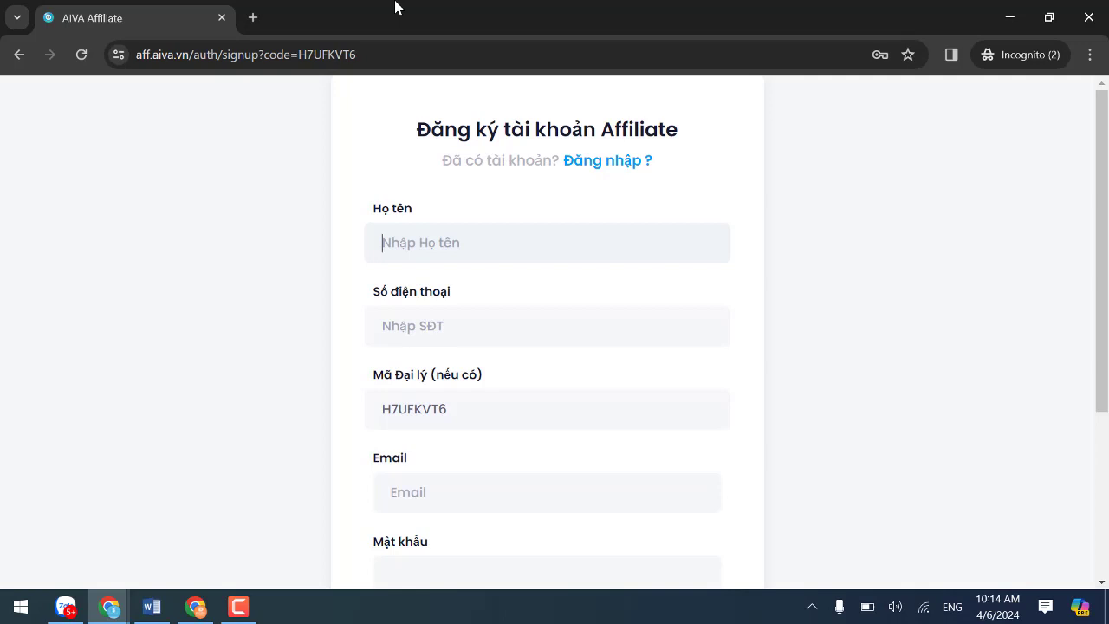
Enter the registrant's full name and phone number on the signup form.
type("Test 2")
left_click(447, 322)
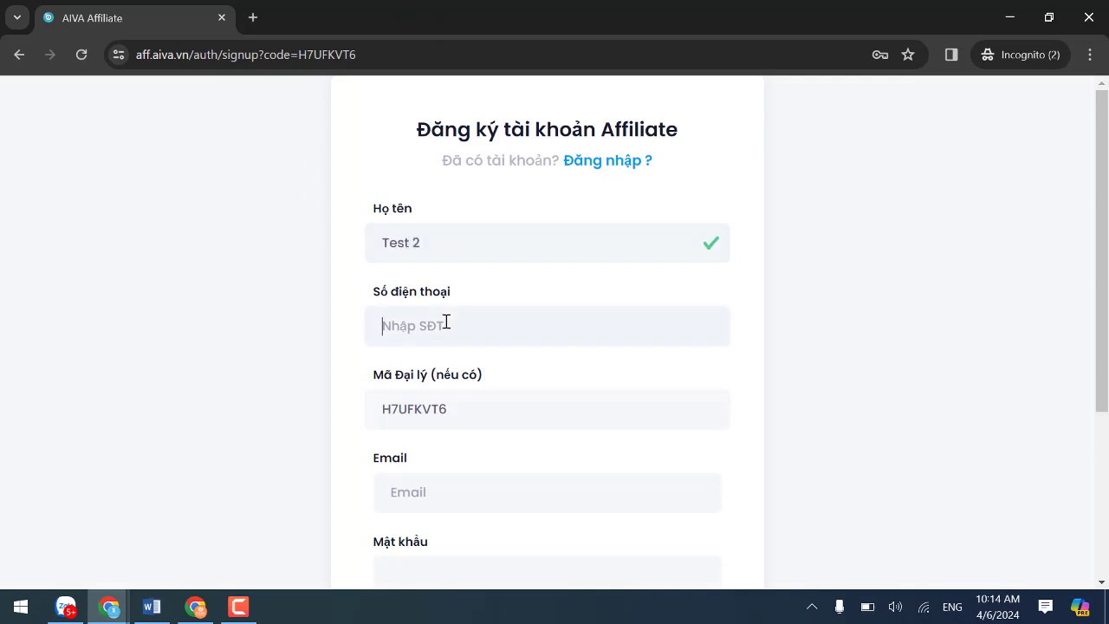
type("098765611")
left_click(473, 405)
scroll(498, 364, "down", 1)
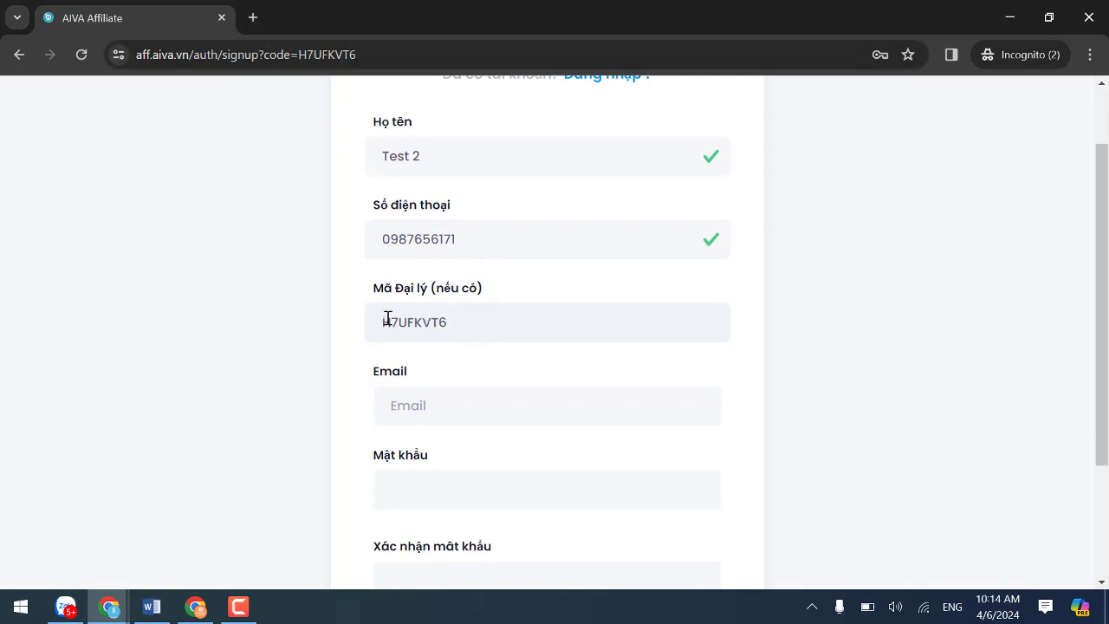
Fill the Email field from the browser's saved login suggestion.
left_click(478, 415)
left_click(290, 318)
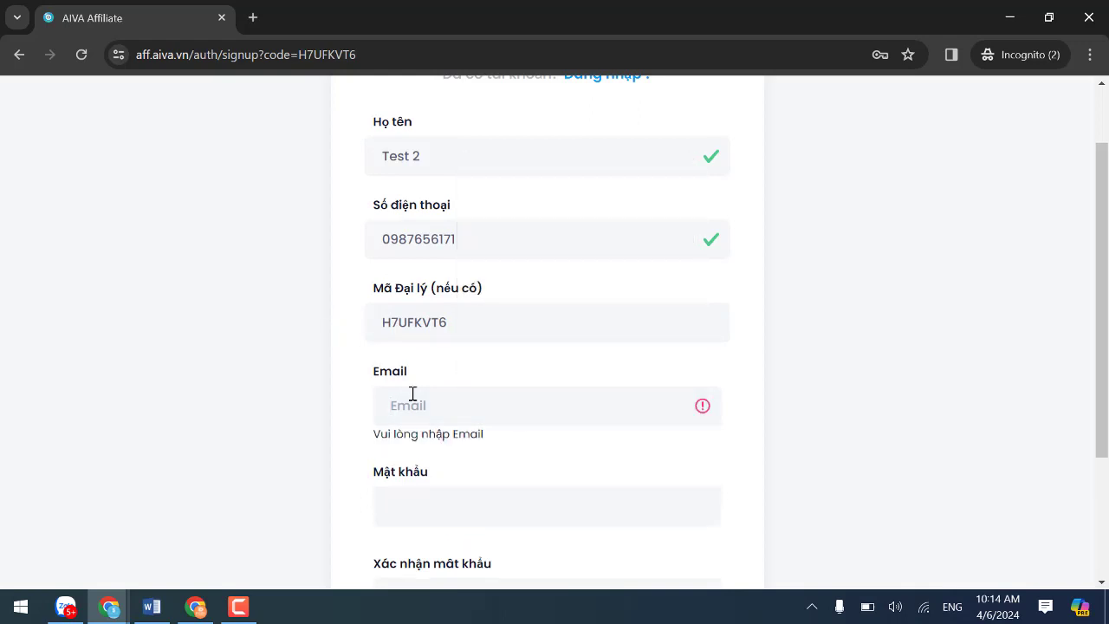
left_click(419, 405)
type("r")
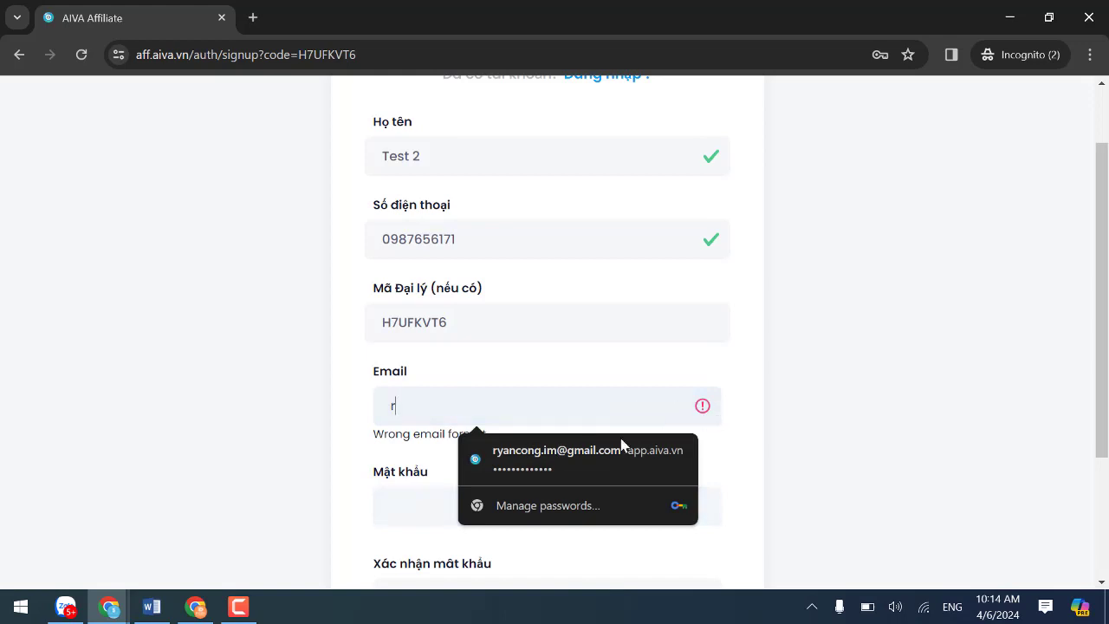
left_click(537, 453)
scroll(530, 457, "down", 1)
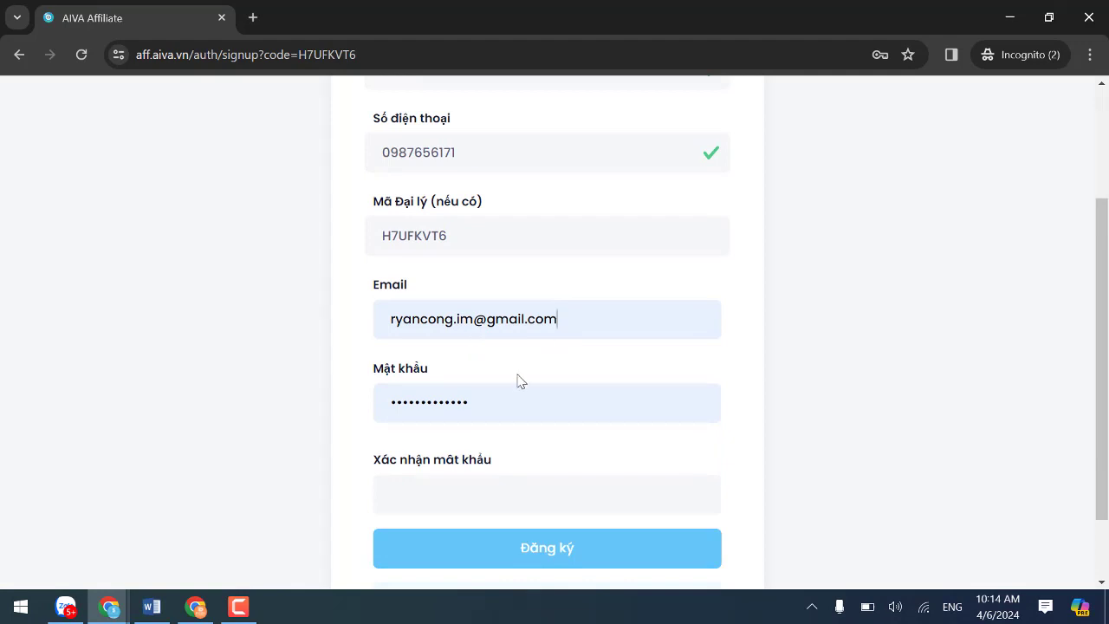
Retype the Mật khẩu password, enter a matching confirmation, and submit with Đăng ký.
double_click(607, 396)
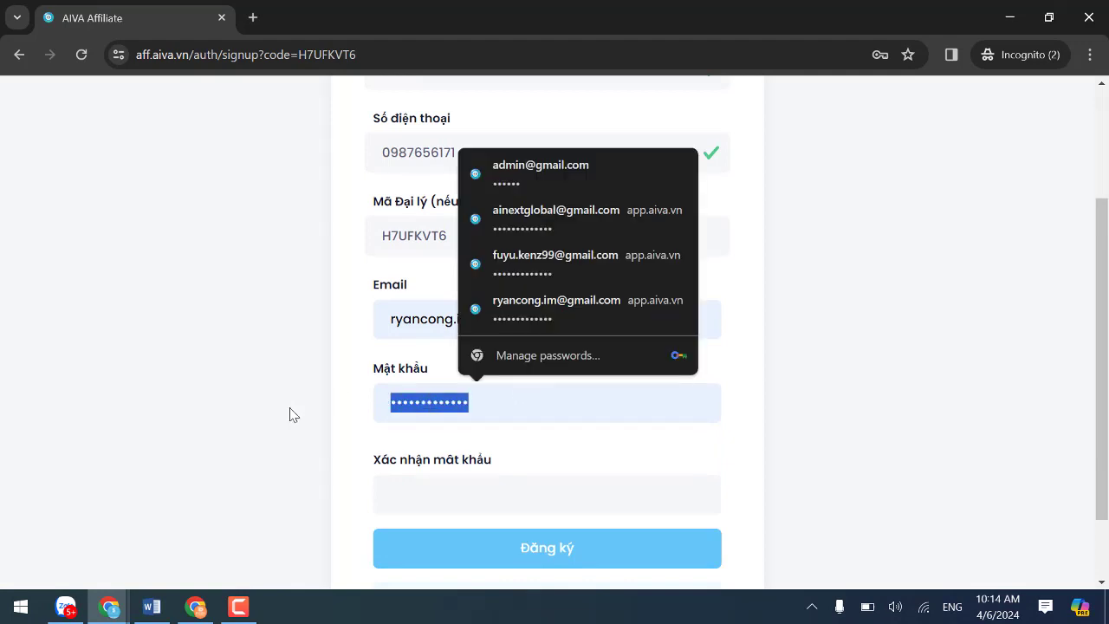
type("••••")
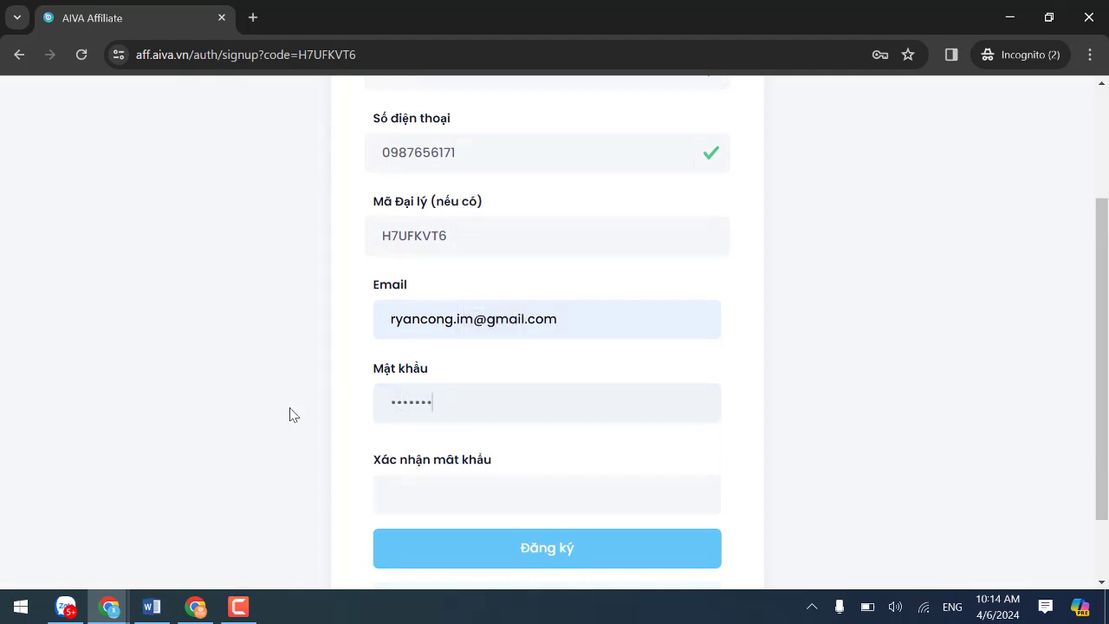
key("BackSpace")
key("BackSpace")
key("BackSpace")
type("•••")
left_click(404, 501)
type("•••••")
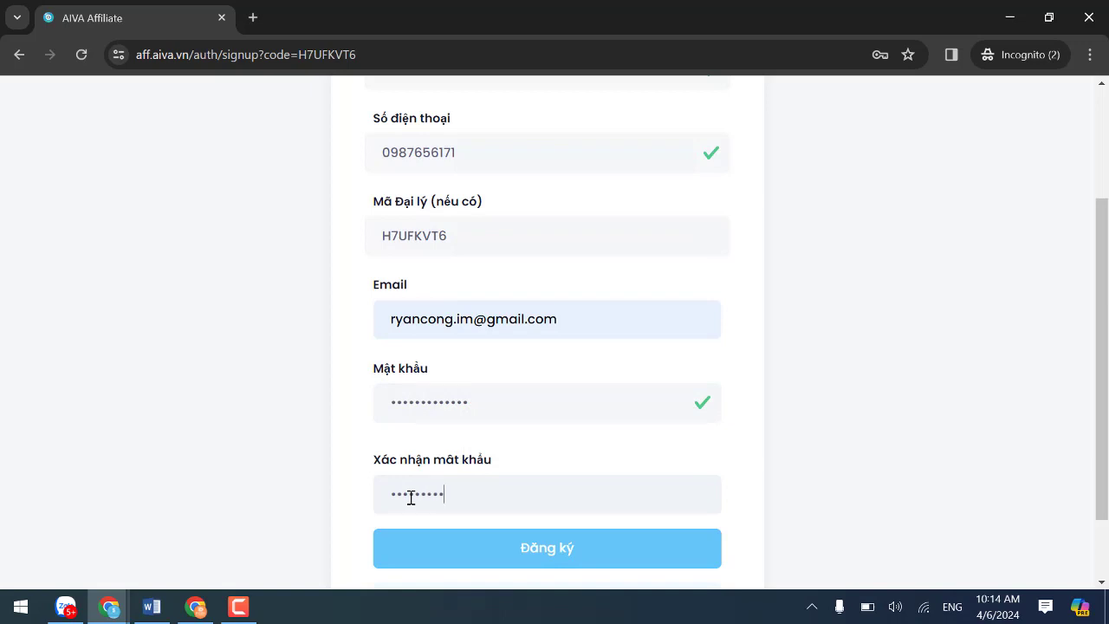
type("••••••••")
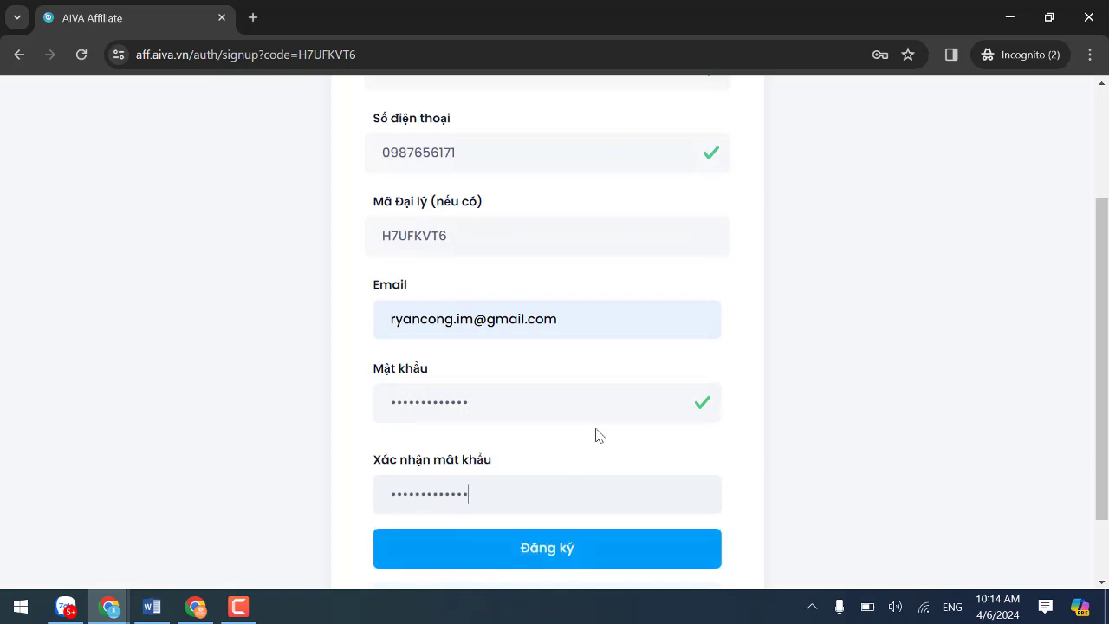
scroll(648, 388, "up", 2)
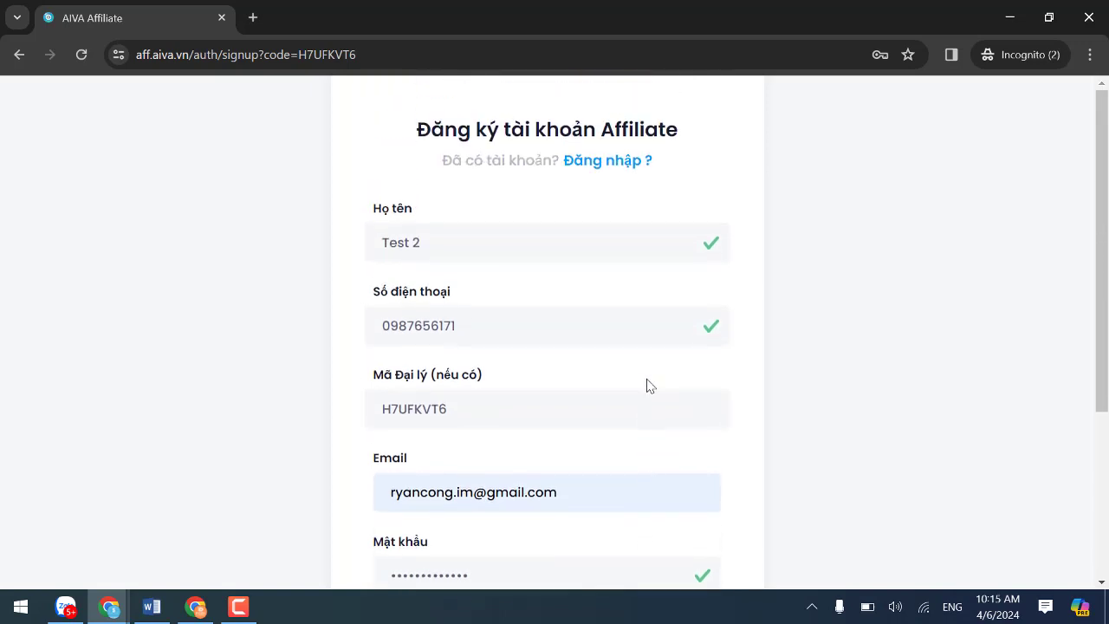
scroll(579, 351, "down", 3)
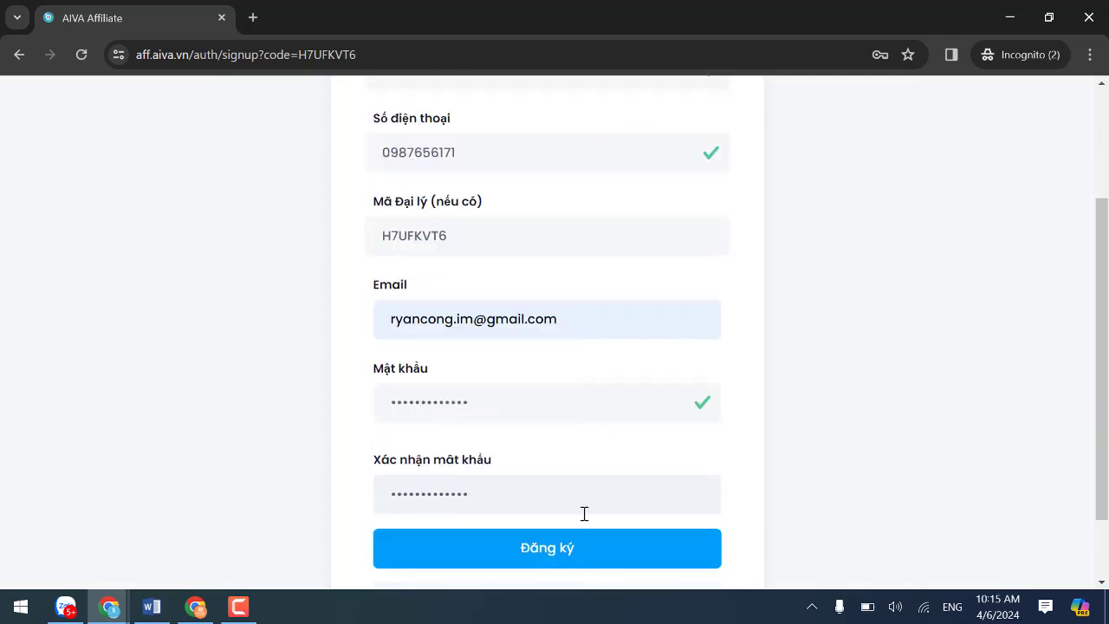
scroll(535, 494, "down", 1)
left_click(532, 473)
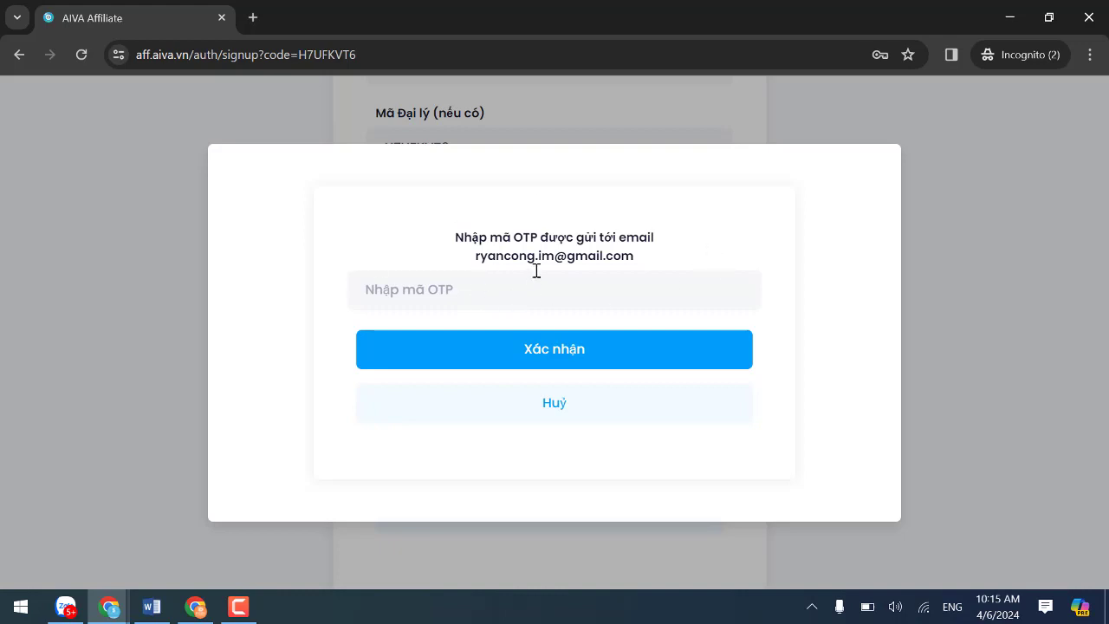
Copy the six-digit OTP from the Gmail message into Nhập mã OTP and confirm it.
left_click_drag(477, 257, 602, 260)
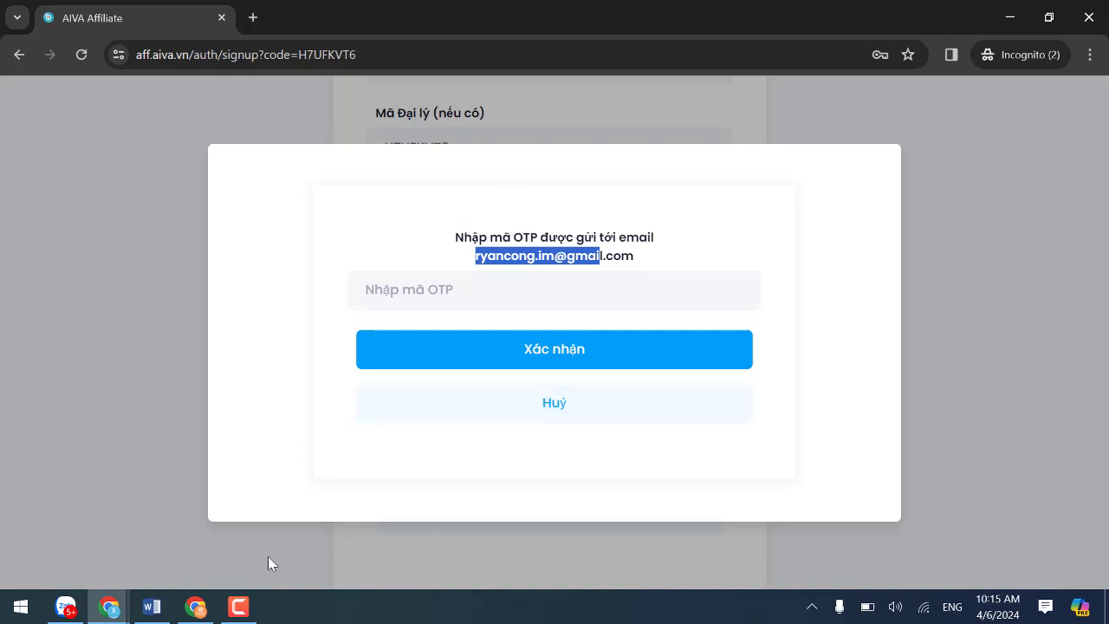
left_click(108, 606)
left_click(148, 534)
double_click(460, 371)
key("ctrl+c")
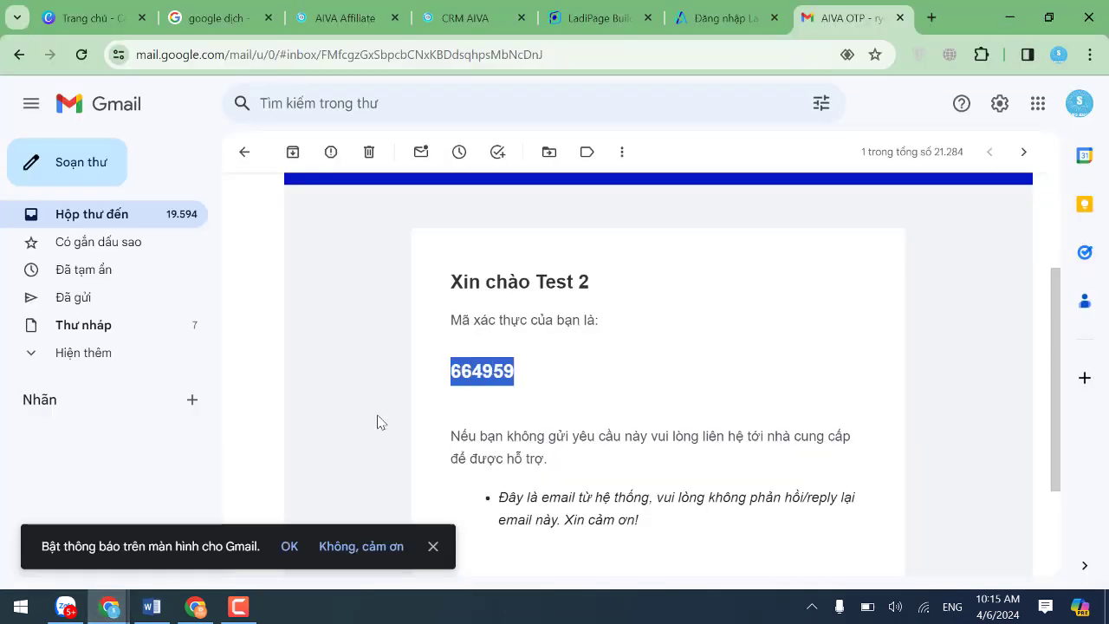
left_click(109, 606)
left_click(468, 532)
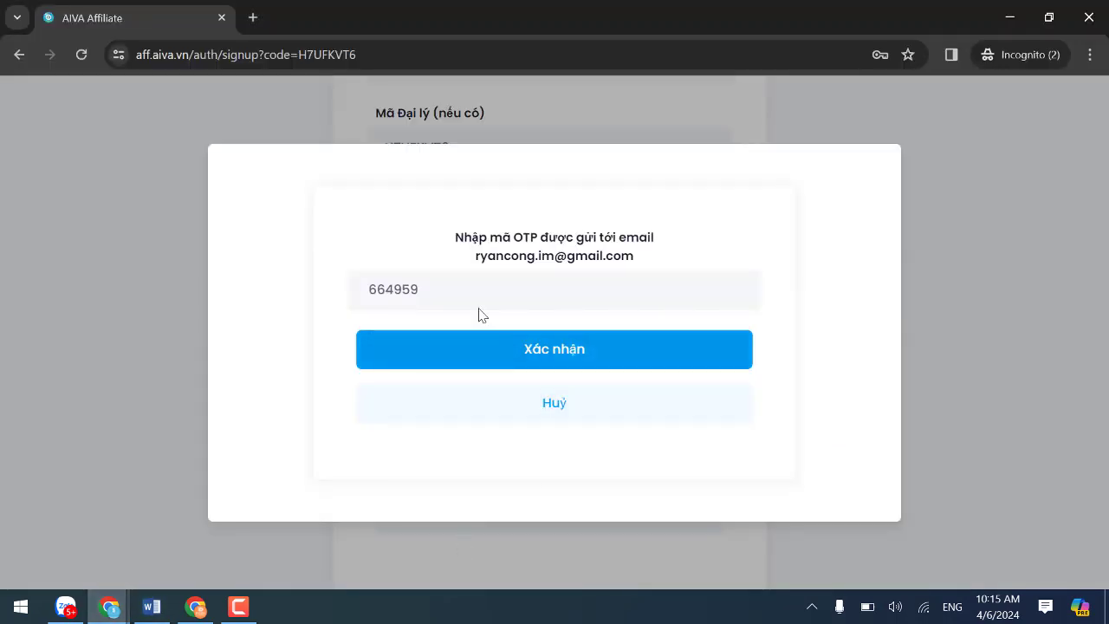
left_click_drag(478, 307, 88, 254)
key("ctrl+v")
key("BackSpace")
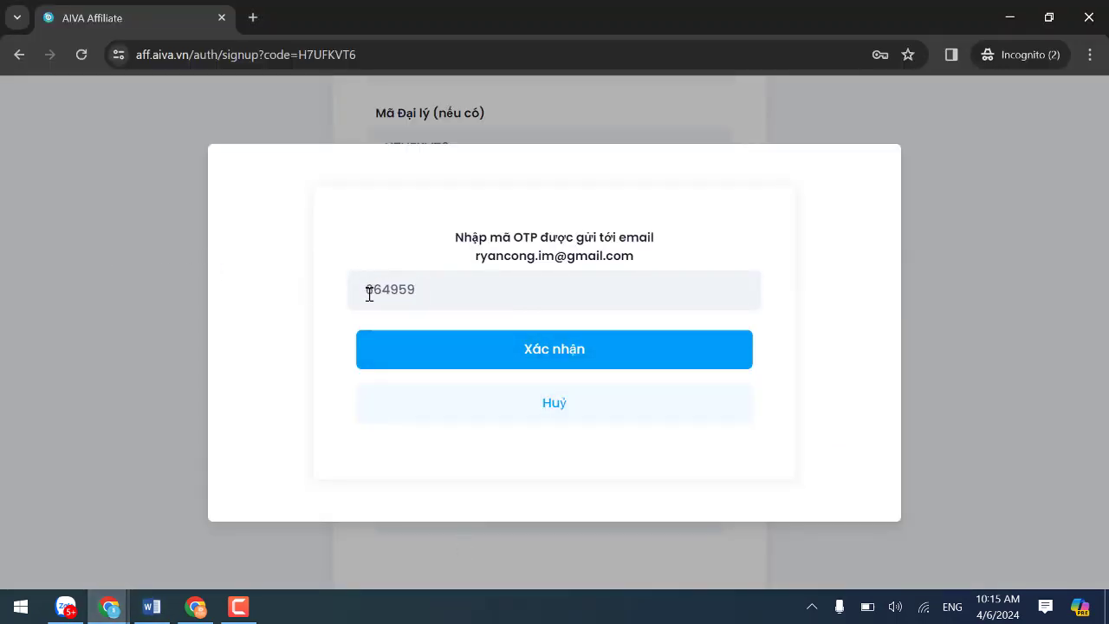
left_click(518, 349)
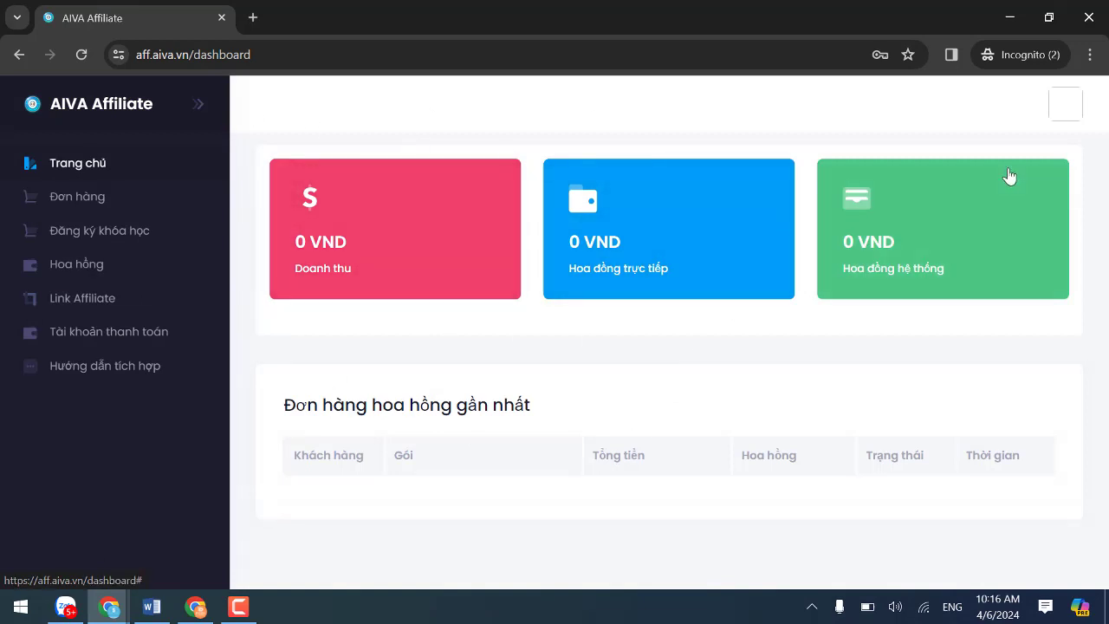
Check the signed-in account in the avatar menu, then go to Link Affiliate.
left_click(1056, 118)
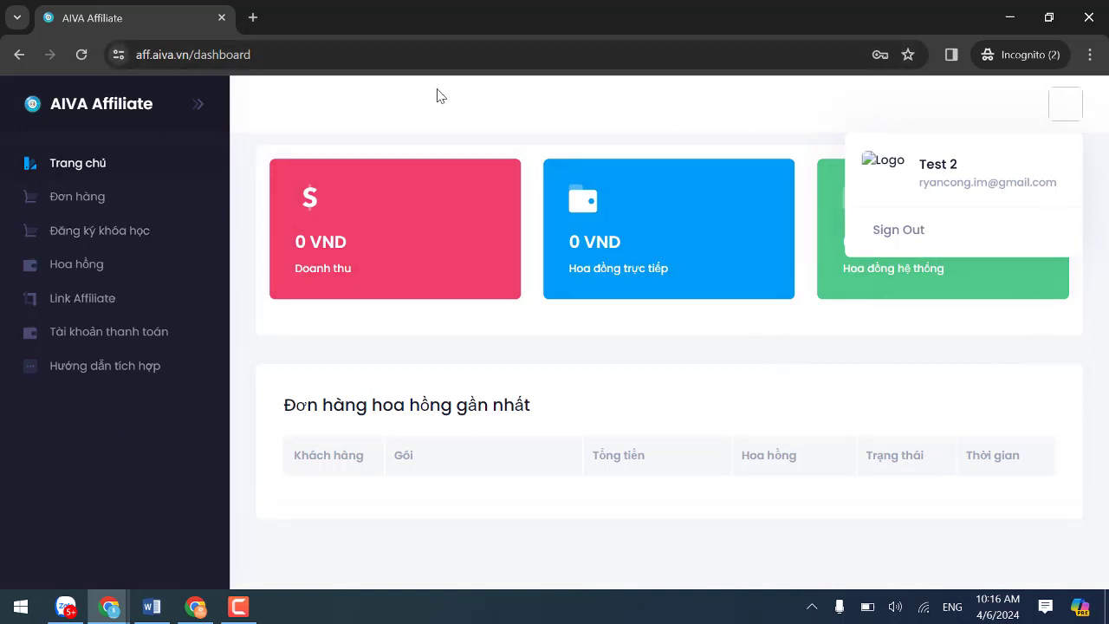
left_click(85, 321)
Choose Khoá K3 in Chọn khoá học and copy its affiliate link.
scroll(408, 314, "down", 1)
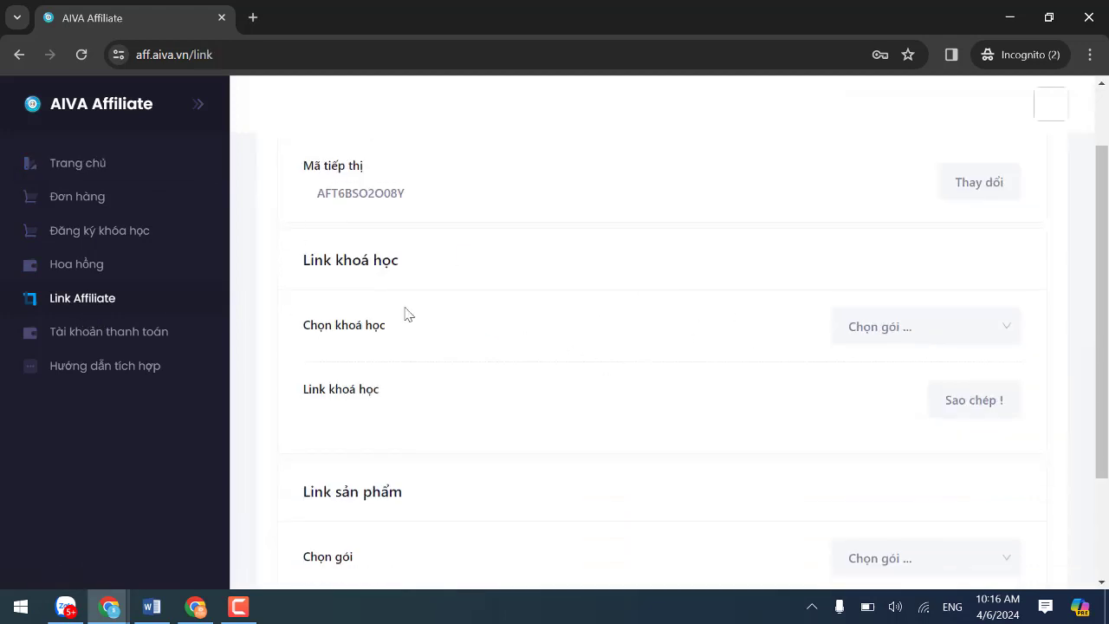
left_click(918, 338)
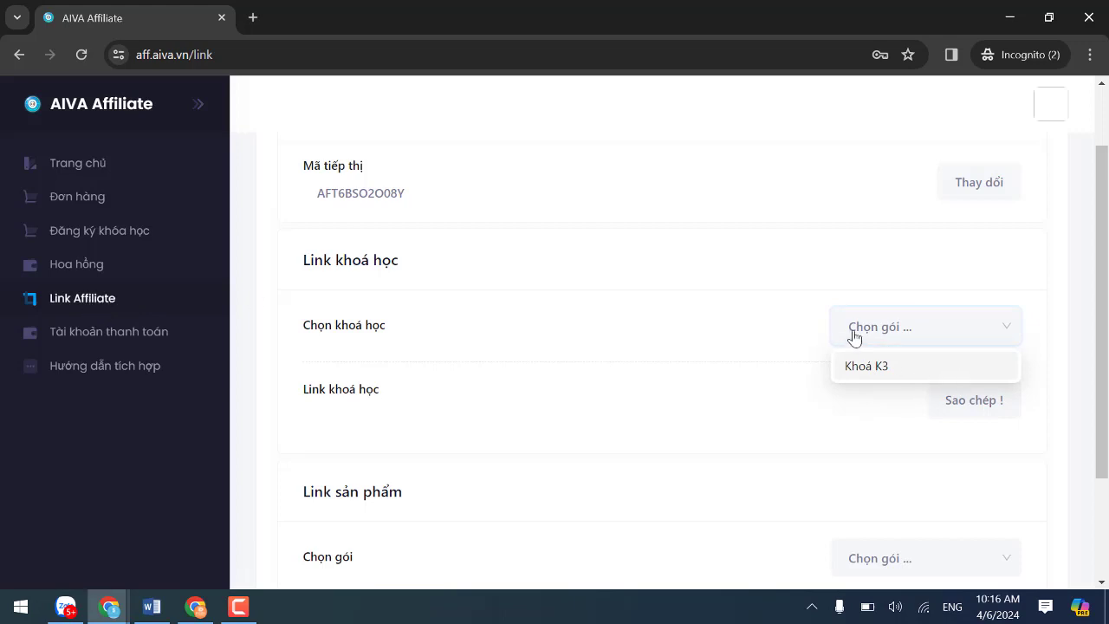
left_click(881, 371)
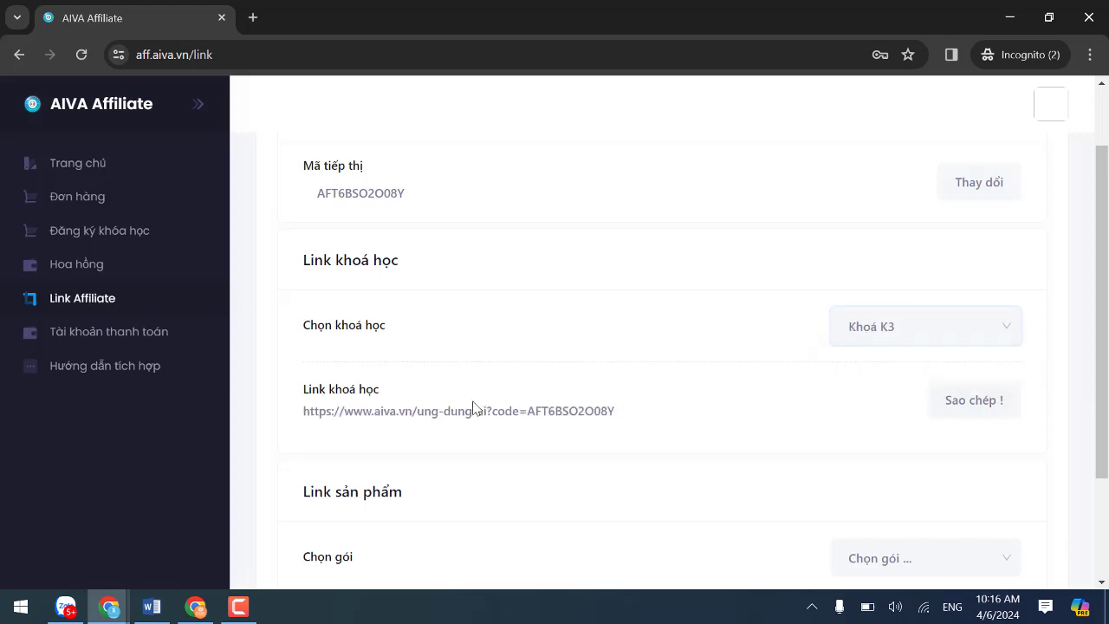
scroll(855, 429, "down", 1)
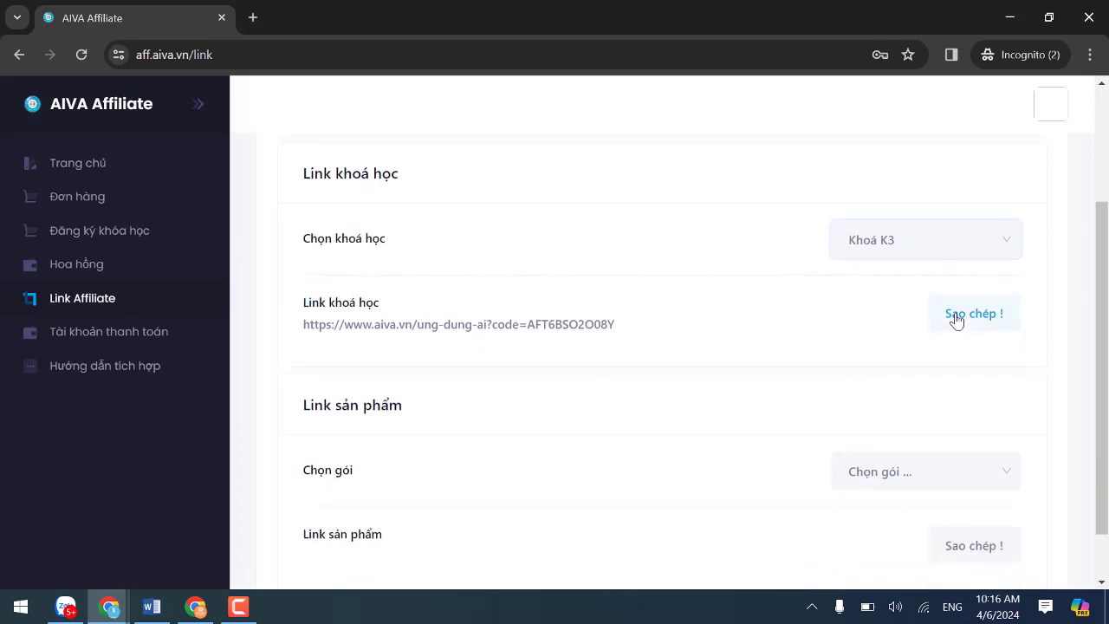
left_click(956, 317)
Select the Khoá K3 link text to check the new account's marketer code.
left_click_drag(633, 330, 307, 305)
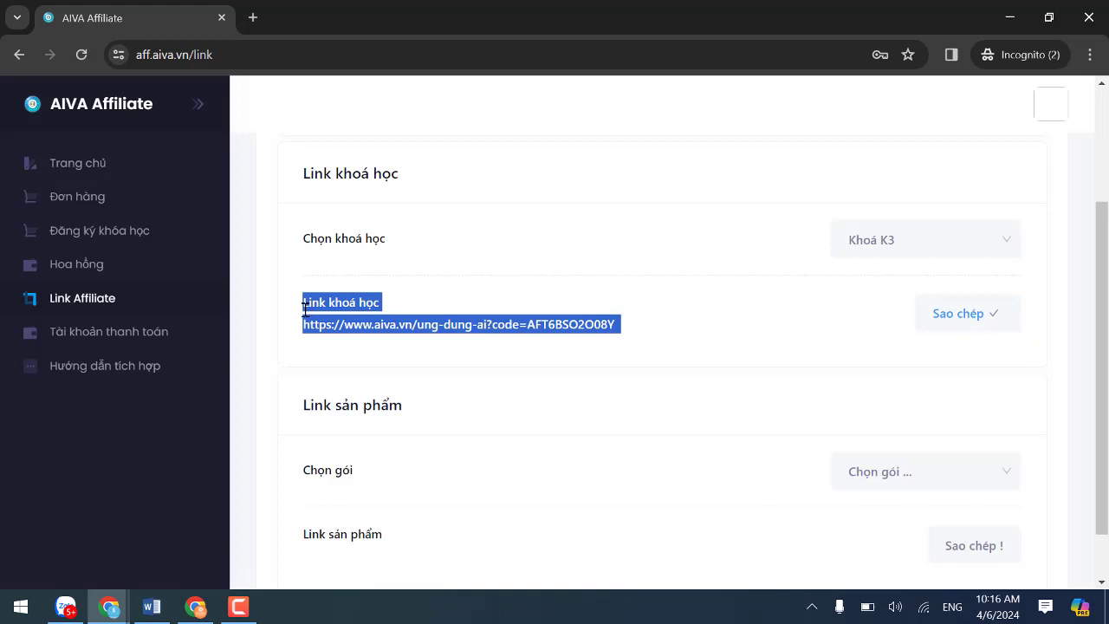
scroll(607, 335, "up", 1)
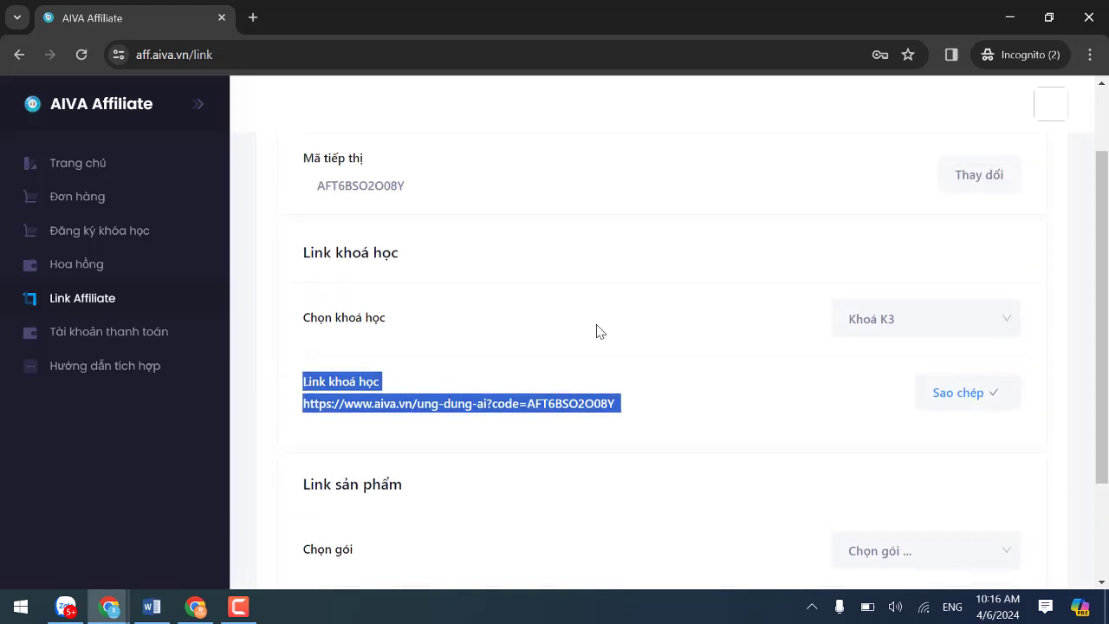
left_click(564, 391)
scroll(316, 328, "down", 1)
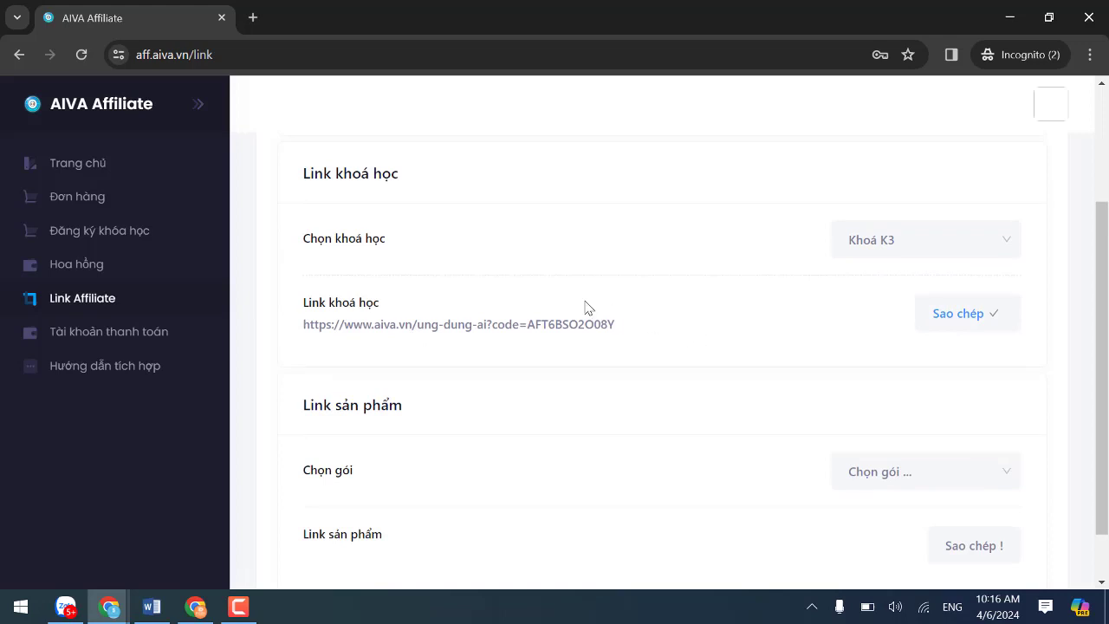
double_click(365, 296)
left_click(542, 317)
left_click_drag(294, 332, 609, 336)
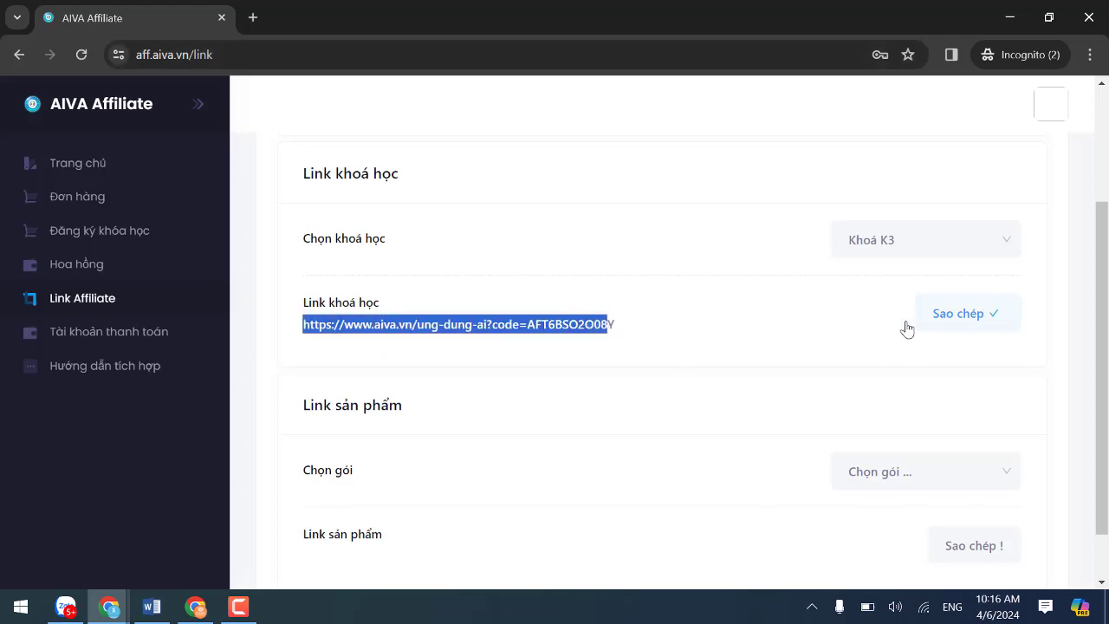
Load the copied Khoá K3 affiliate link in a new tab and scroll to aiva.vn's signup form.
left_click(251, 16)
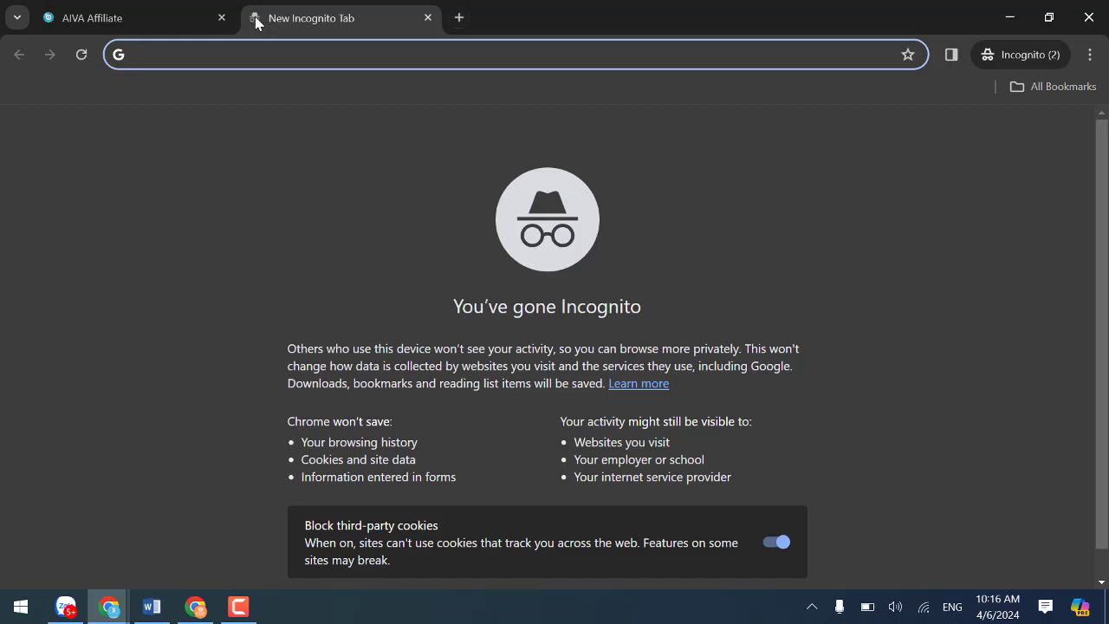
key("Return")
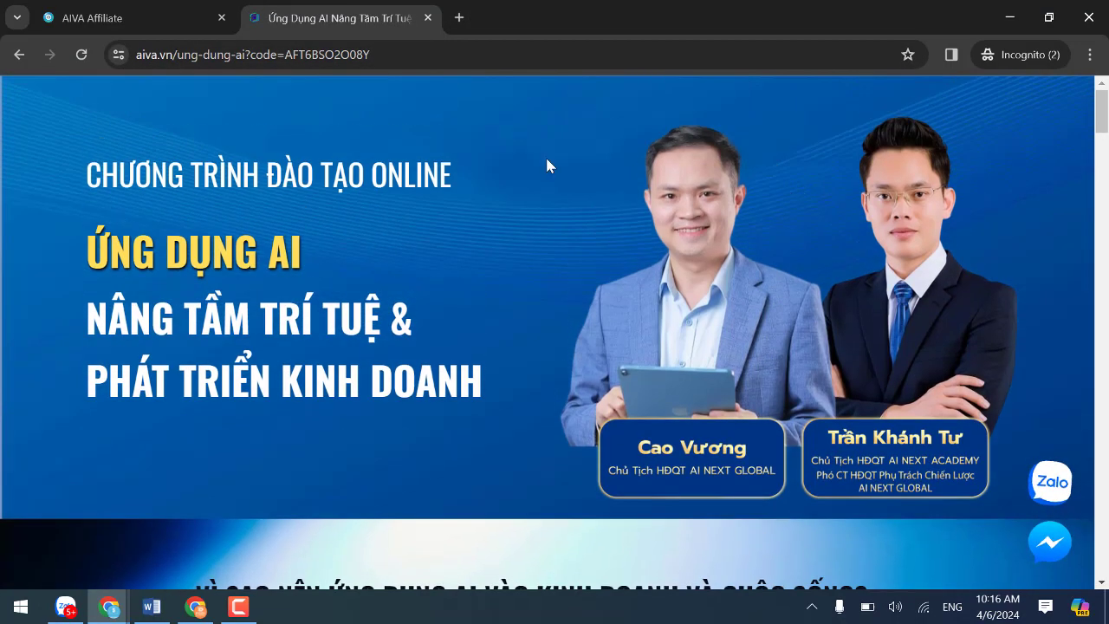
left_click_drag(388, 55, 252, 55)
scroll(487, 276, "down", 5)
left_click(1103, 417)
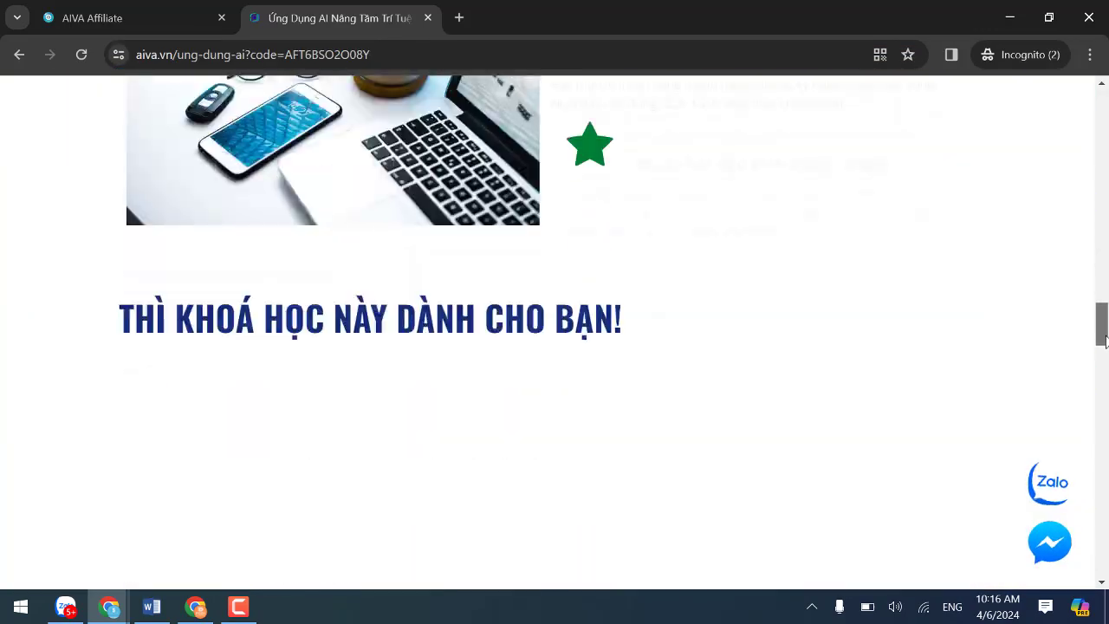
scroll(352, 201, "down", 10)
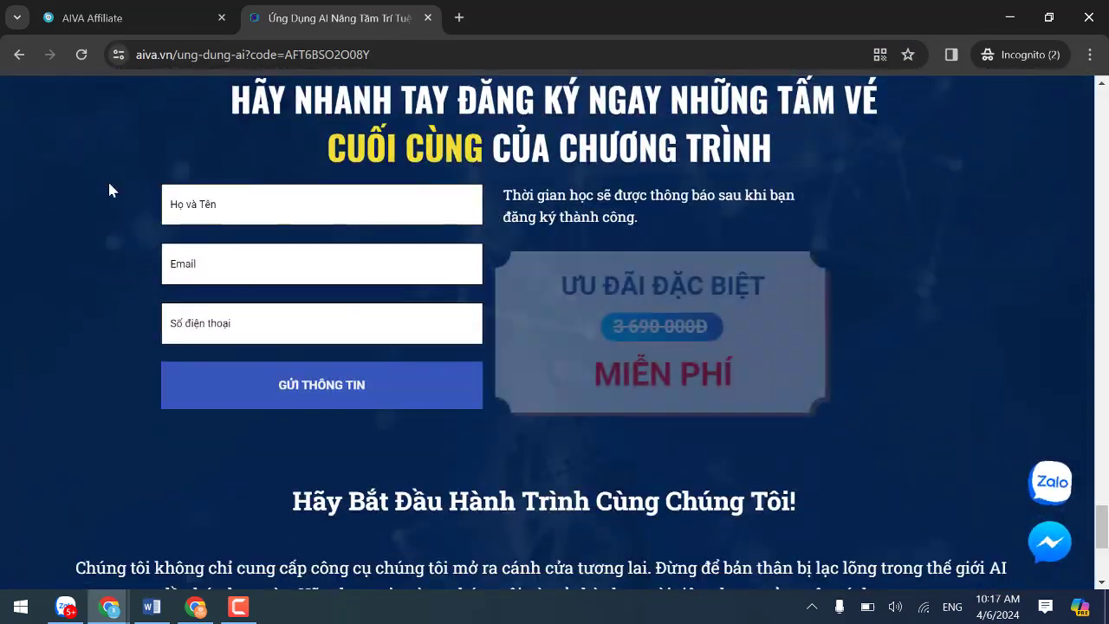